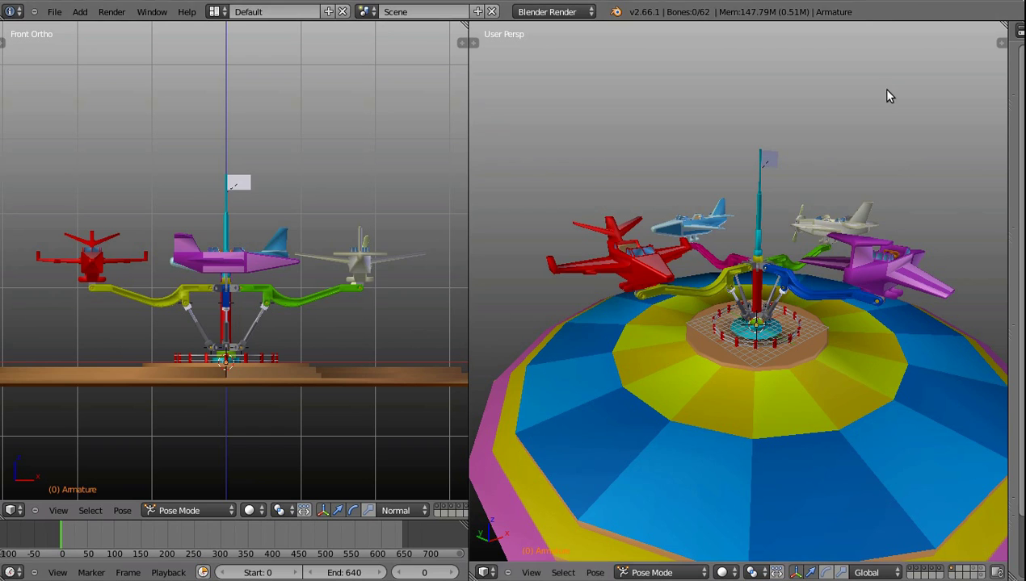
# Play the carousel animation and orbit the right viewport to watch the planes spin
pyautogui.hotkey('alt', 'a')
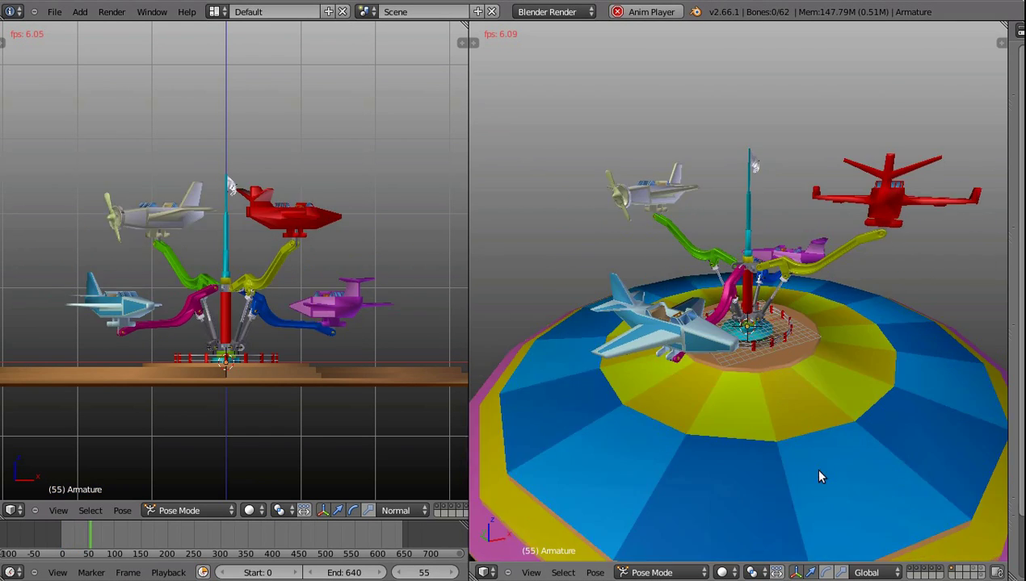
pyautogui.moveTo(812, 466); pyautogui.dragTo(769, 465, button='middle')
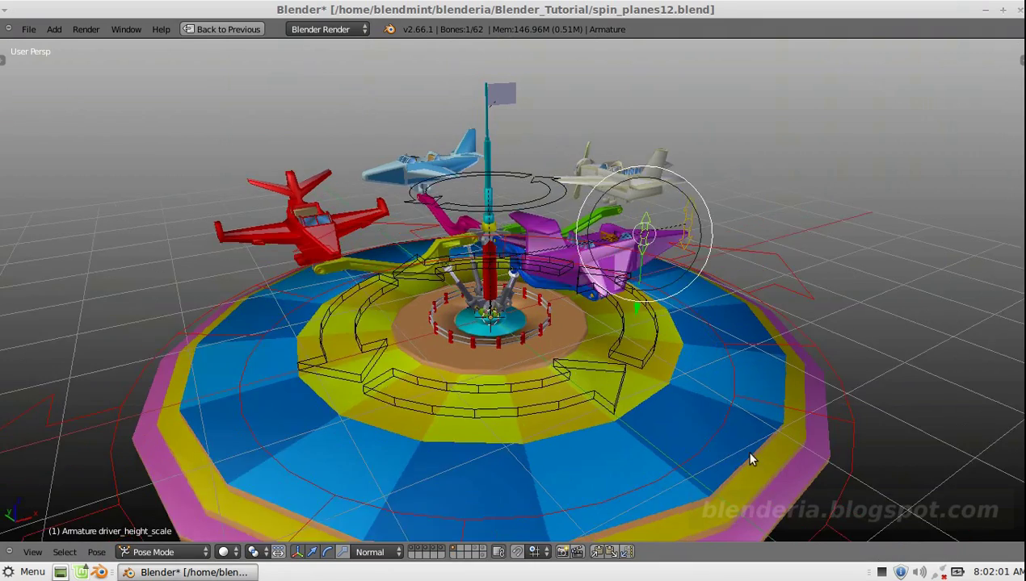
# Rotate the center_driver ring bone at the pole top to swing the planes to new positions
pyautogui.moveTo(751, 461)
pyautogui.mouseDown(button='middle')
pyautogui.moveTo(417, 365)
pyautogui.moveTo(477, 188)
pyautogui.mouseUp(button='middle')
pyautogui.rightClick(474, 161)
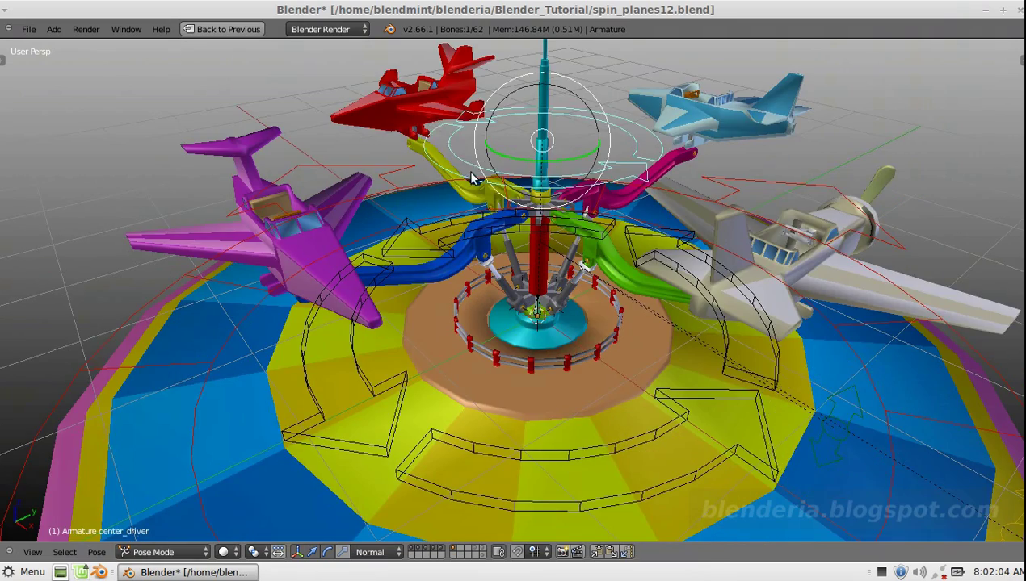
pyautogui.scroll(-3, 474, 176)
pyautogui.press('r')
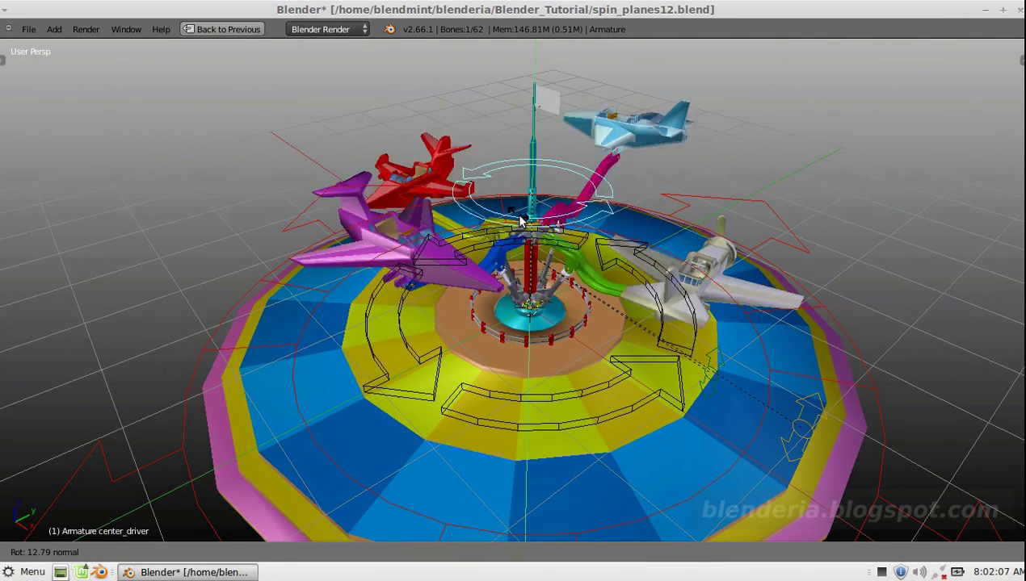
pyautogui.click(725, 300)
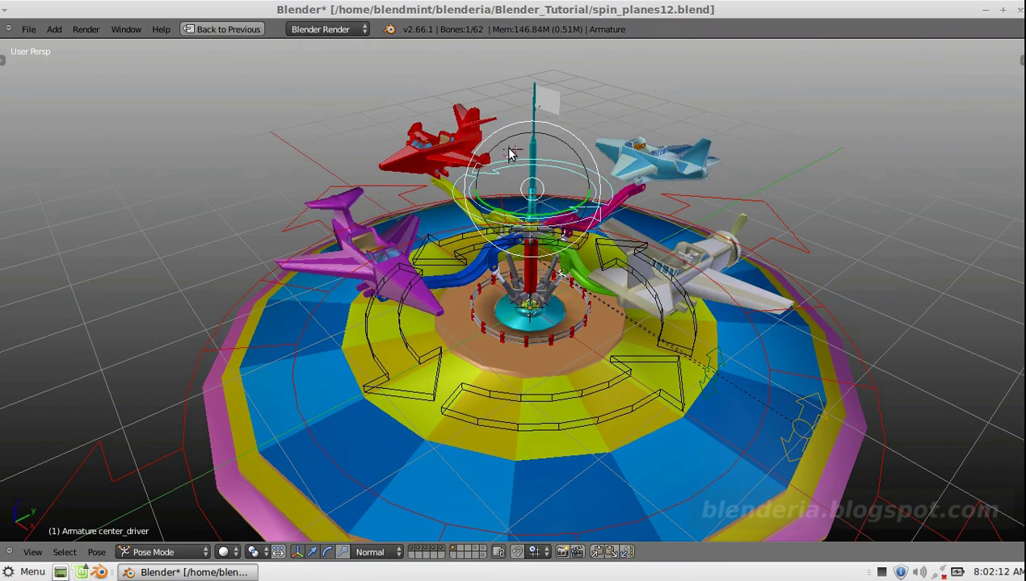
pyautogui.scroll(-2, 726, 301)
pyautogui.click(731, 297)
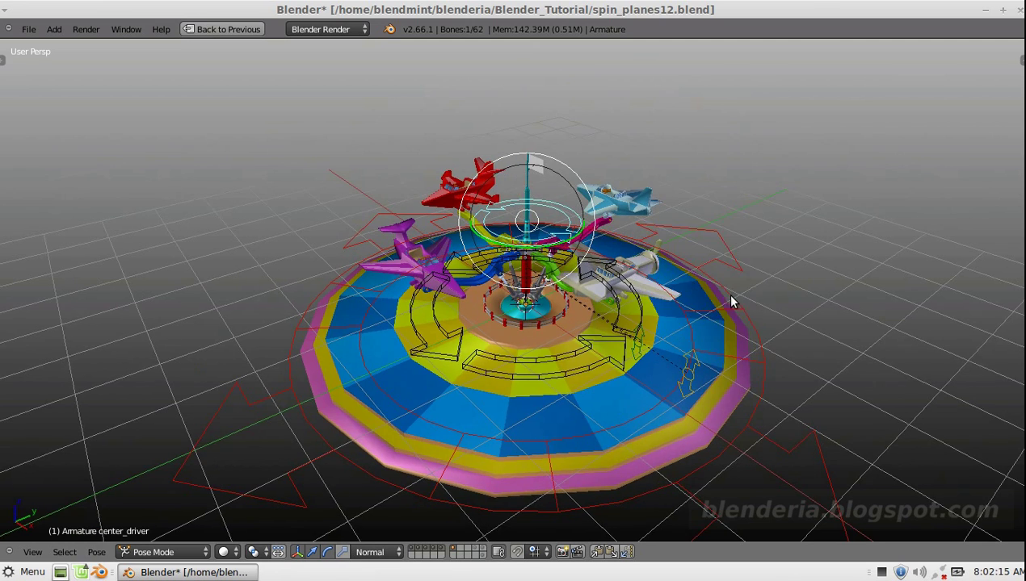
pyautogui.moveTo(725, 293); pyautogui.dragTo(542, 289, button='middle')
# In front ortho view, lower the planes about 5.5 units with the start_finish bone
pyautogui.press('KP_1')
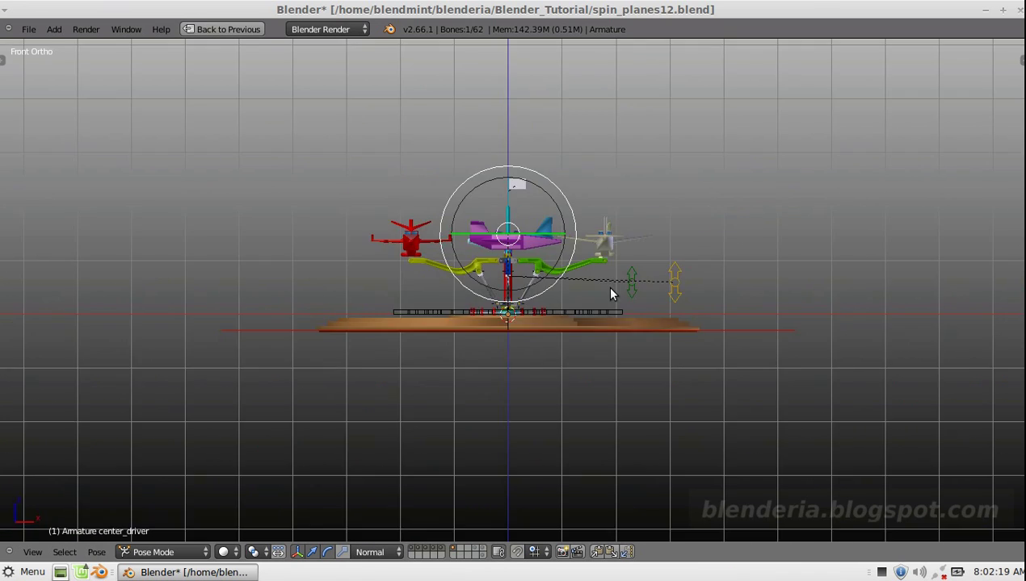
pyautogui.scroll(2, 744, 283)
pyautogui.scroll(1, 669, 307)
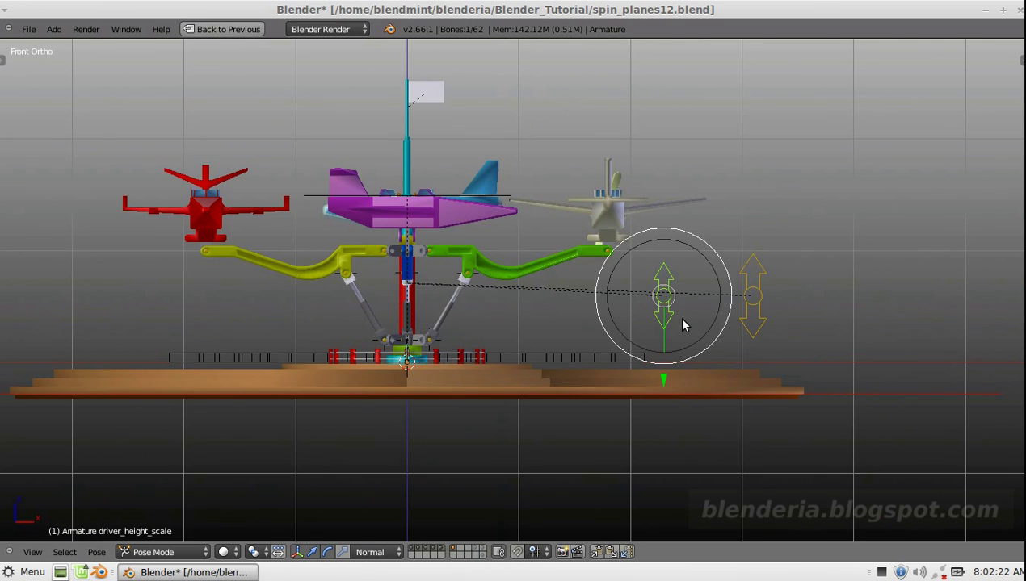
pyautogui.moveTo(751, 219); pyautogui.dragTo(747, 251)
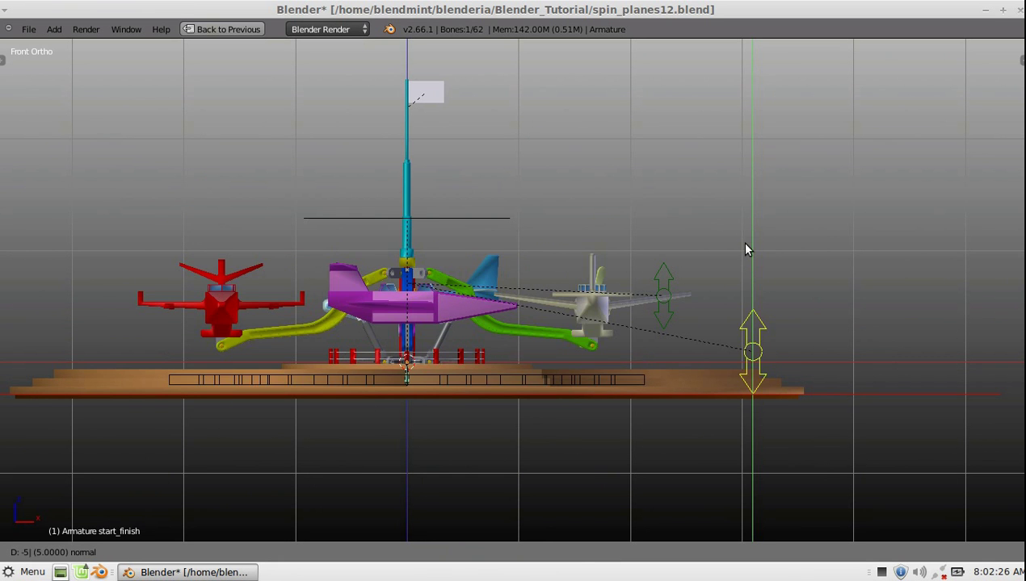
pyautogui.press('Escape')
pyautogui.moveTo(752, 234); pyautogui.dragTo(760, 276)
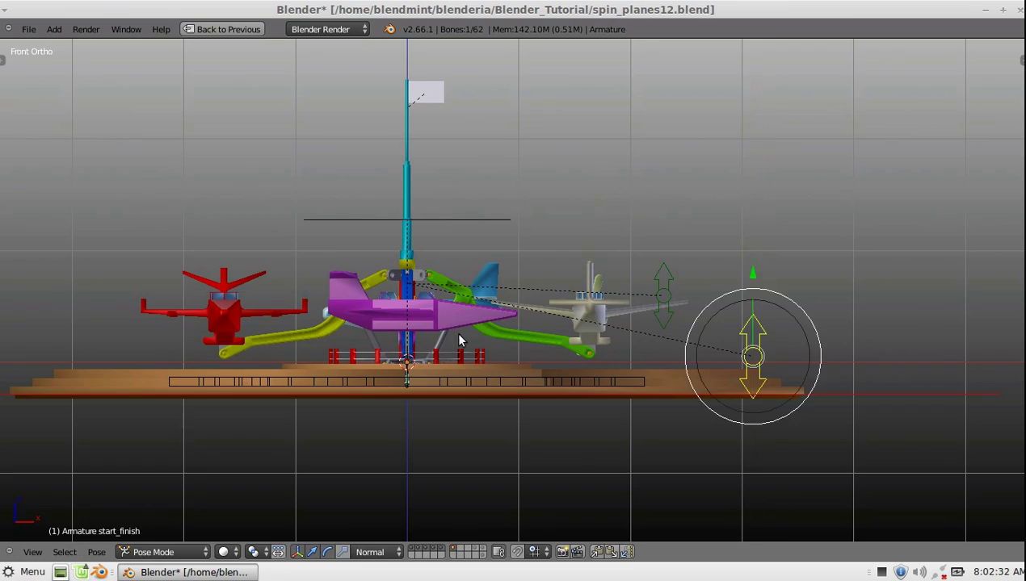
pyautogui.moveTo(454, 331)
pyautogui.mouseDown(button='middle')
pyautogui.moveTo(439, 353)
pyautogui.moveTo(388, 348)
pyautogui.moveTo(418, 313)
pyautogui.mouseUp(button='middle')
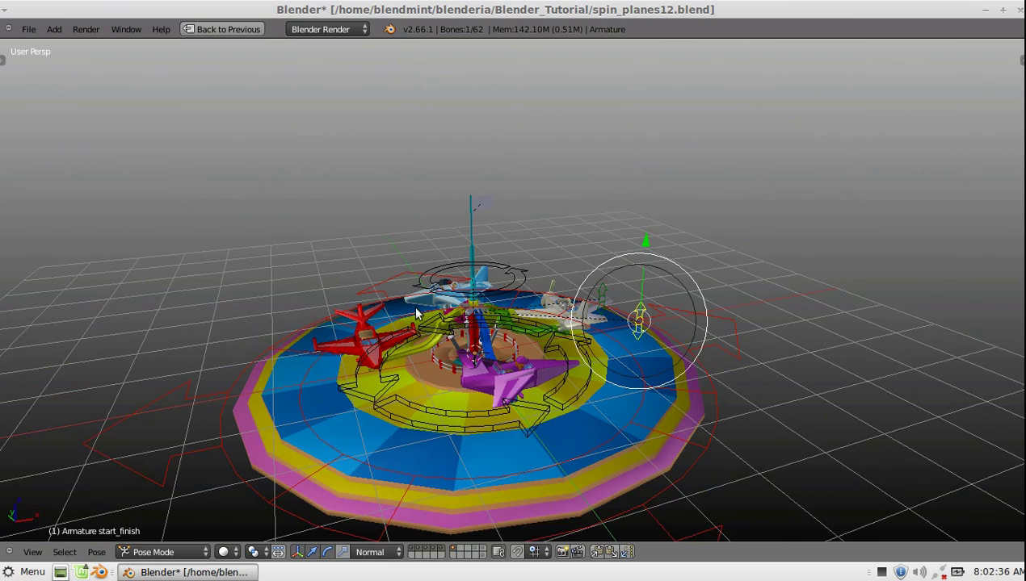
pyautogui.rightClick(429, 295)
pyautogui.moveTo(425, 385); pyautogui.dragTo(840, 416, button='middle')
pyautogui.press('g')
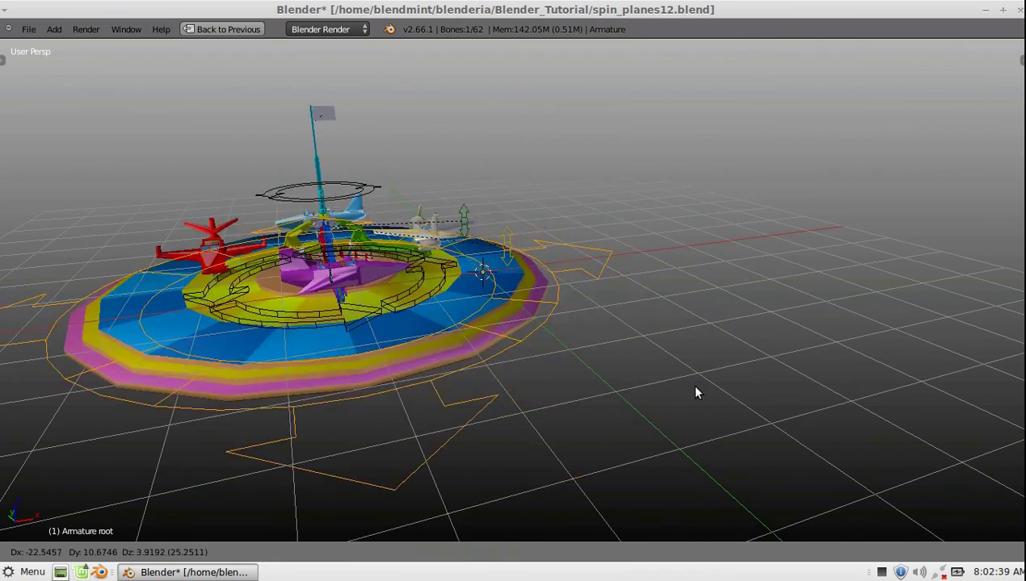
pyautogui.rightClick(600, 346)
pyautogui.moveTo(600, 346); pyautogui.dragTo(450, 255, button='middle')
pyautogui.scroll(3, 450, 256)
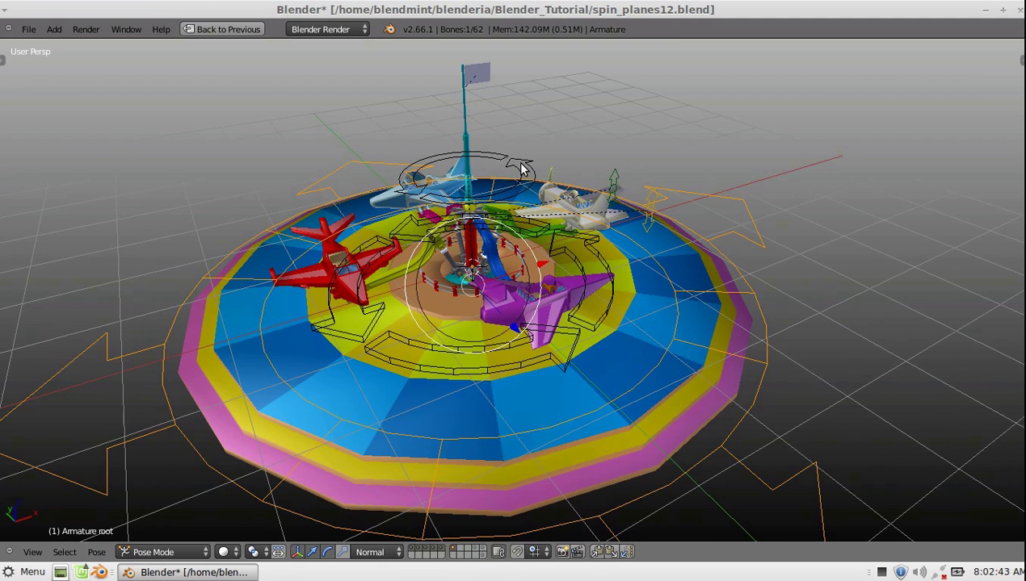
pyautogui.rightClick(499, 221)
pyautogui.press('r')
pyautogui.press('Escape')
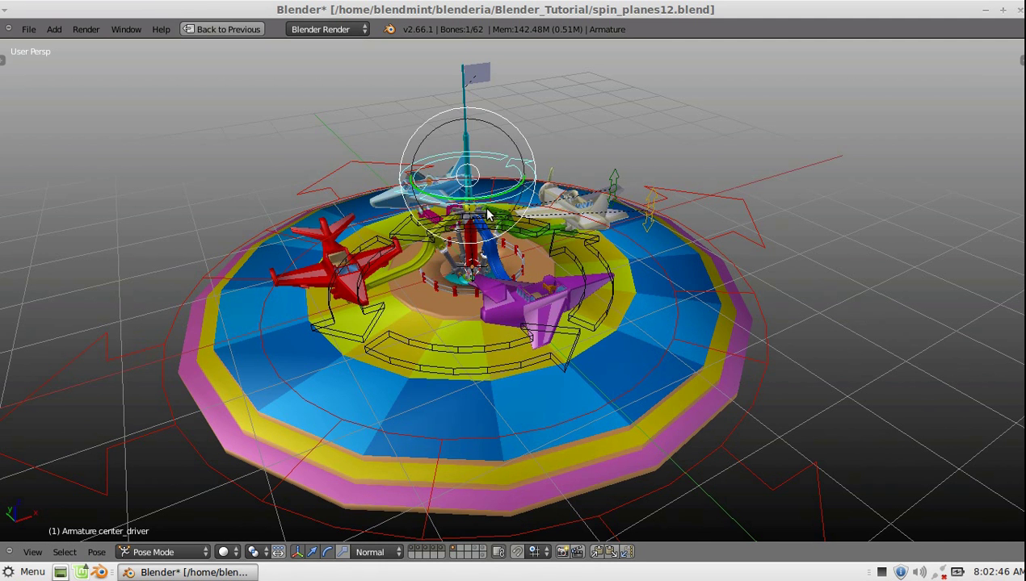
pyautogui.moveTo(489, 218)
pyautogui.mouseDown(button='middle')
pyautogui.moveTo(557, 362)
pyautogui.moveTo(518, 323)
pyautogui.mouseUp(button='middle')
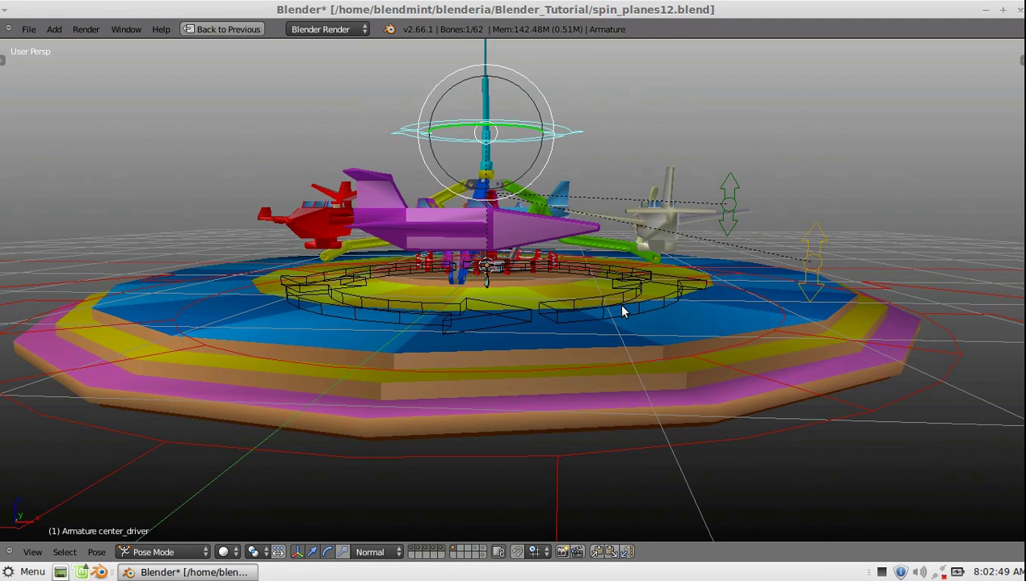
pyautogui.press('KP_1')
pyautogui.press('KP_5')
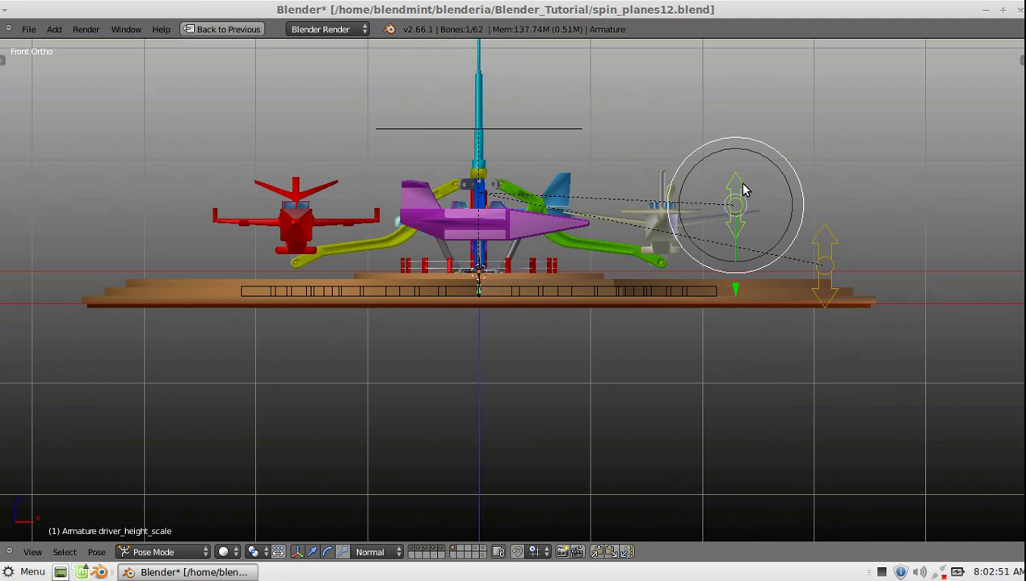
pyautogui.click(740, 303)
pyautogui.moveTo(319, 285)
pyautogui.mouseDown(button='middle')
pyautogui.moveTo(341, 311)
pyautogui.moveTo(375, 216)
pyautogui.moveTo(418, 173)
pyautogui.mouseUp(button='middle')
pyautogui.press('KP_5')
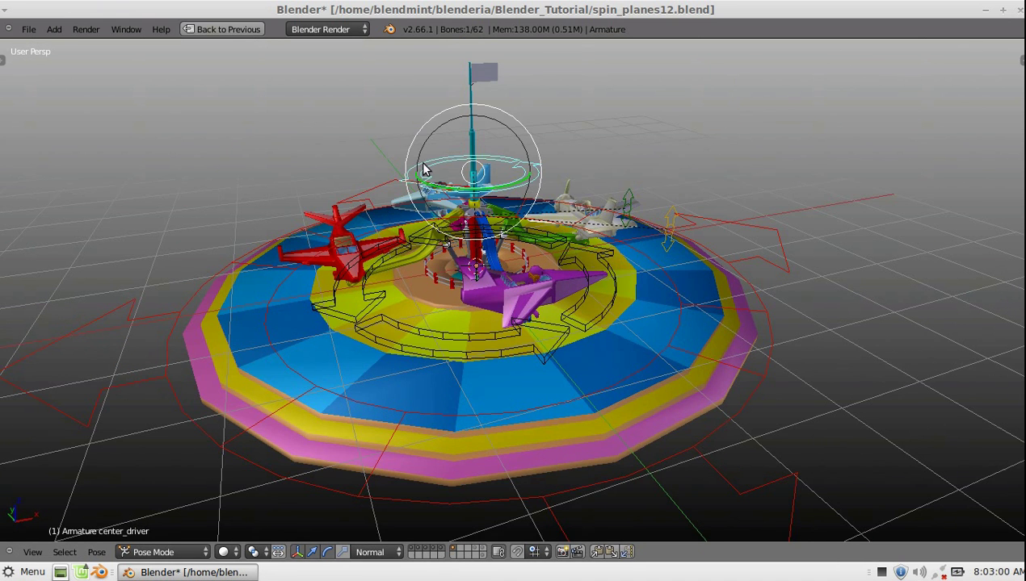
pyautogui.press('r')
# Cancel the trial base_as rotation, then raise the planes with start_finish in front ortho view
pyautogui.rightClick(490, 190)
pyautogui.rightClick(420, 335)
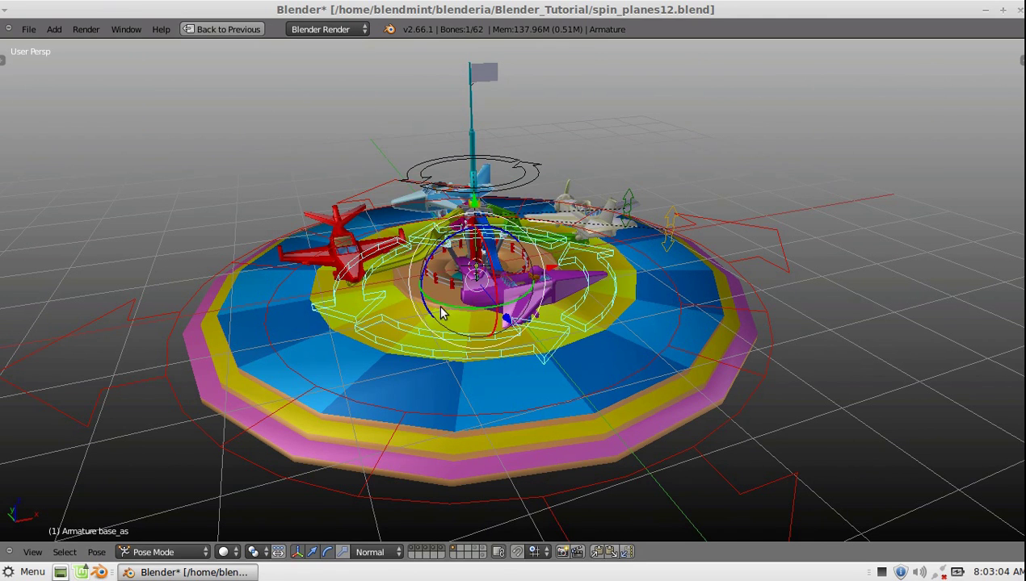
pyautogui.press('r')
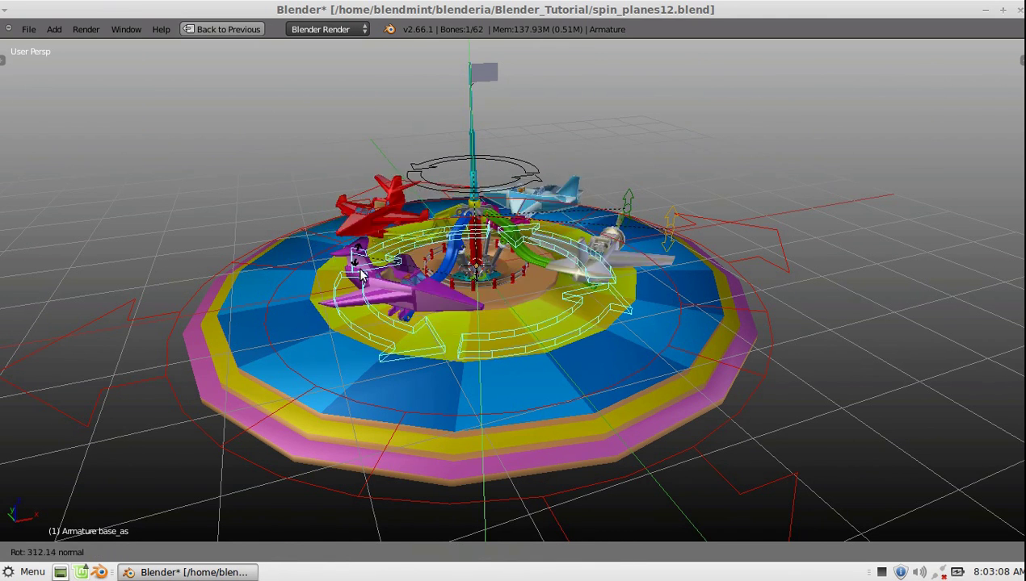
pyautogui.rightClick(549, 364)
pyautogui.press('KP_1')
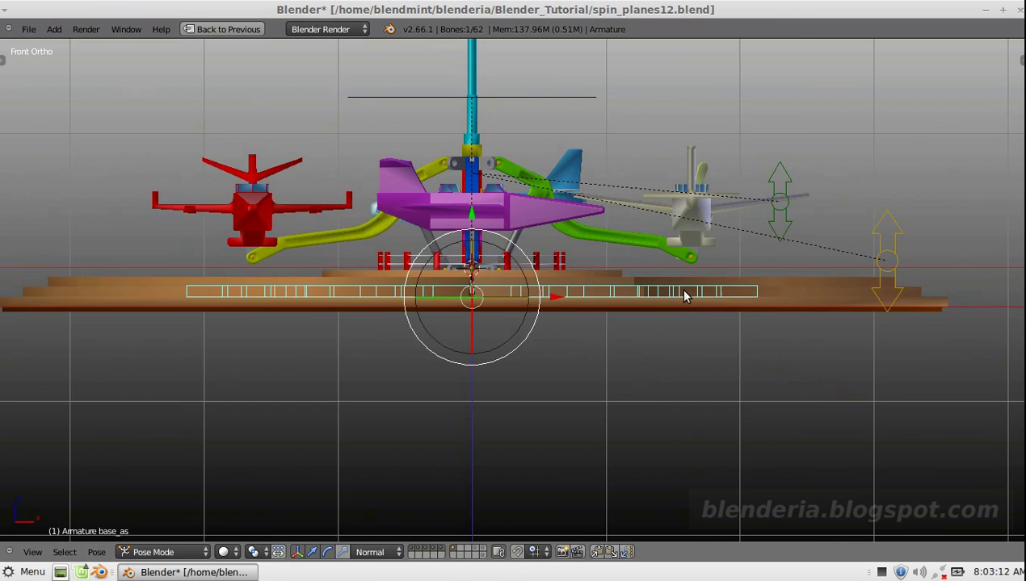
pyautogui.scroll(-1, 684, 297)
pyautogui.keyDown('shift'); pyautogui.moveTo(694, 291); pyautogui.dragTo(791, 321, button='middle'); pyautogui.keyUp('shift')
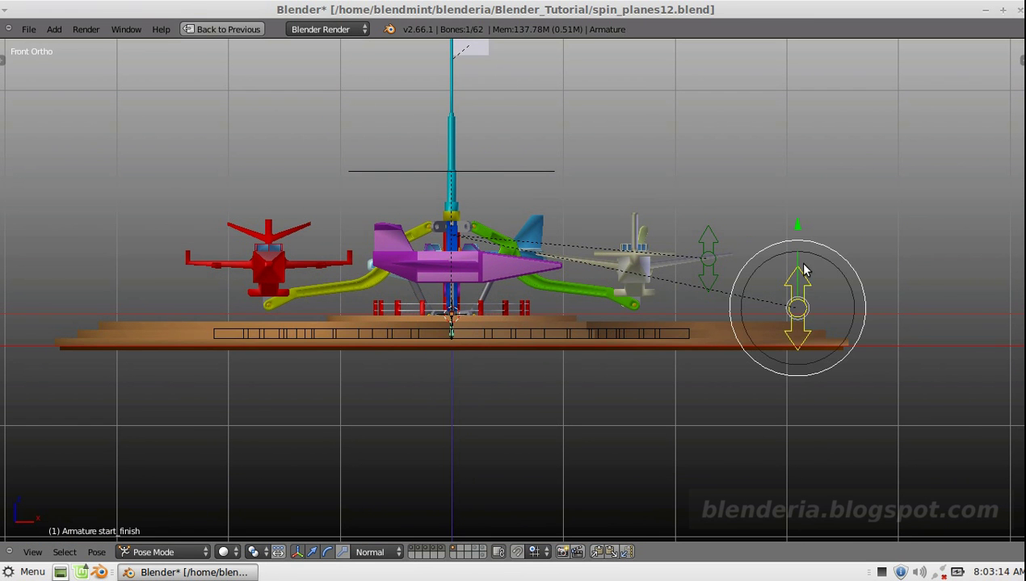
pyautogui.moveTo(797, 232); pyautogui.dragTo(794, 154)
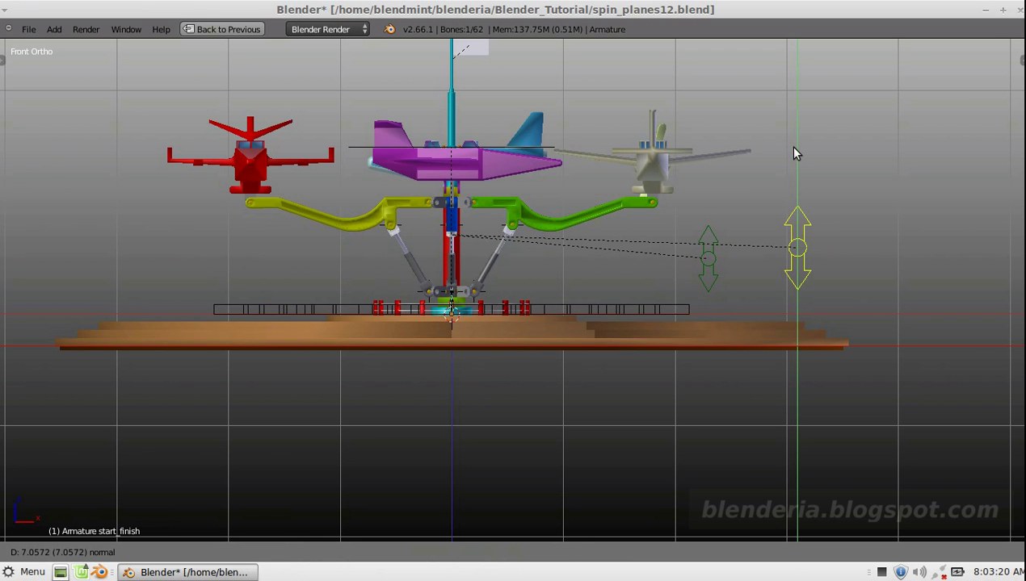
# Set the planes' raise to exactly 5 units
pyautogui.write('5| (5')
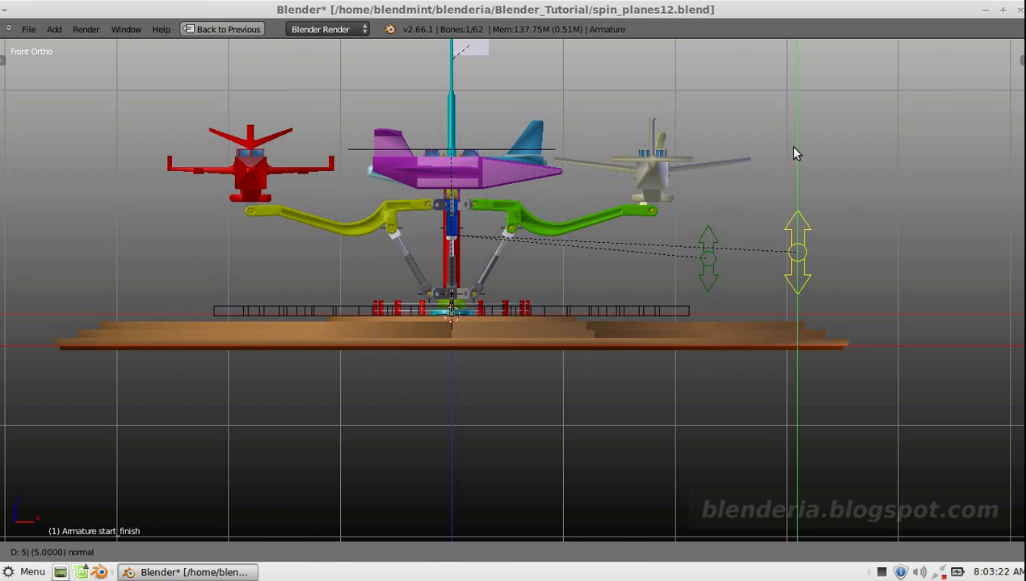
pyautogui.press('Return')
pyautogui.scroll(-1, 658, 333)
# Lower the driver_height_scale bone slightly, then swing the planes about 54 degrees in perspective
pyautogui.rightClick(667, 265)
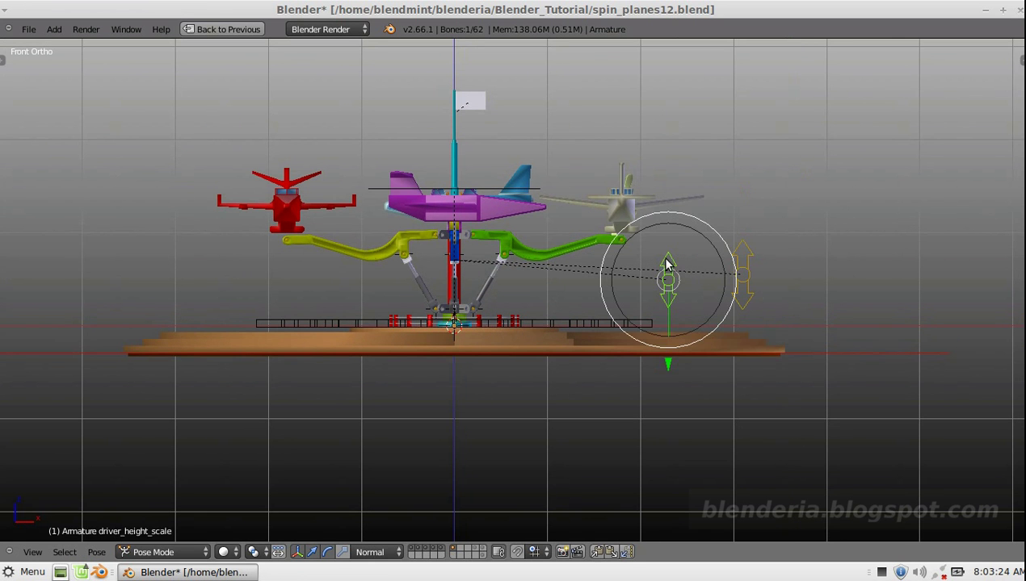
pyautogui.press('g')
pyautogui.press('Escape')
pyautogui.press('g')
pyautogui.press('Escape')
pyautogui.keyDown('shift'); pyautogui.moveTo(401, 324); pyautogui.dragTo(405, 345, button='middle'); pyautogui.keyUp('shift')
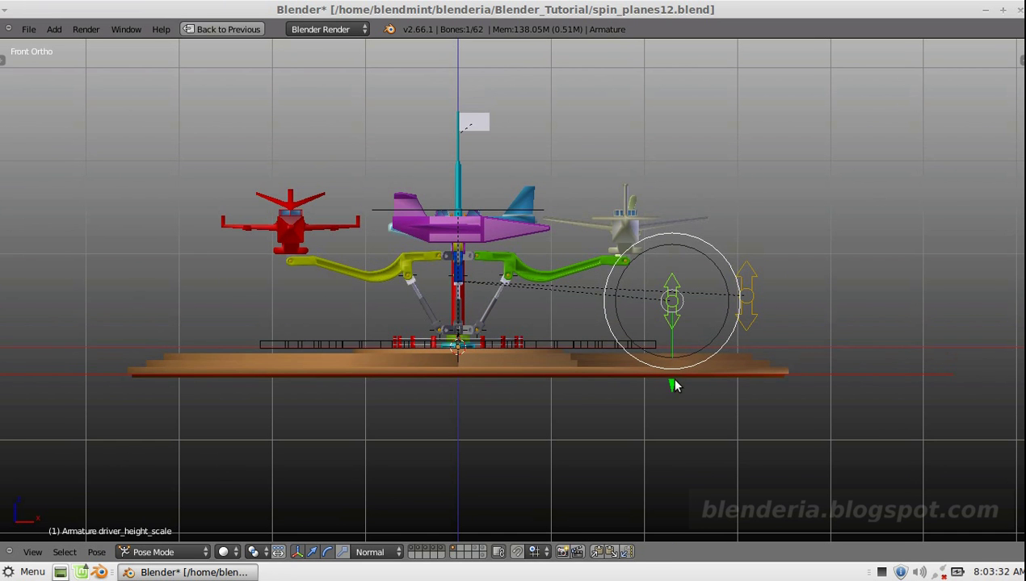
pyautogui.click(621, 335)
pyautogui.moveTo(504, 331); pyautogui.dragTo(466, 372, button='middle')
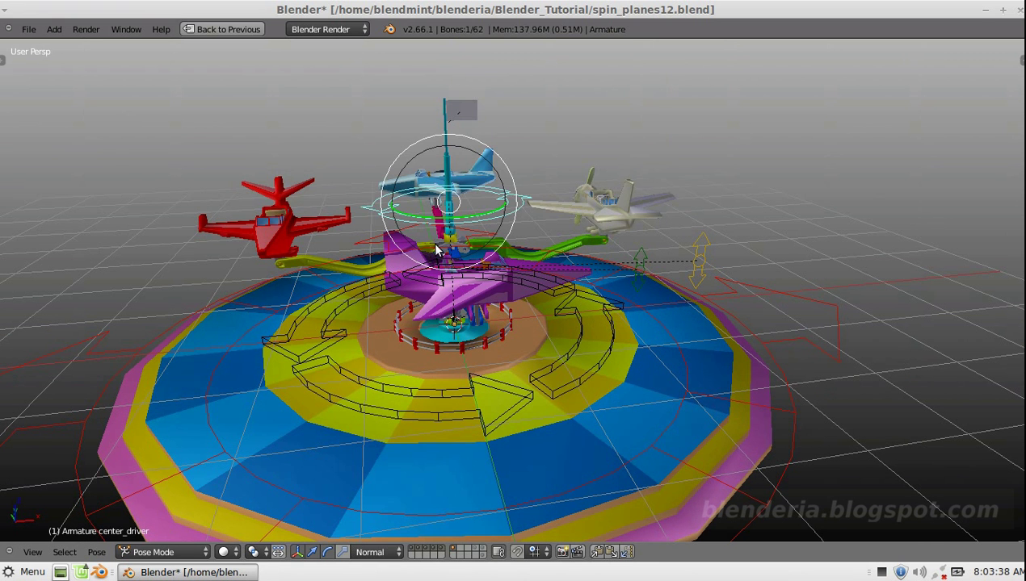
pyautogui.moveTo(434, 224); pyautogui.dragTo(451, 229)
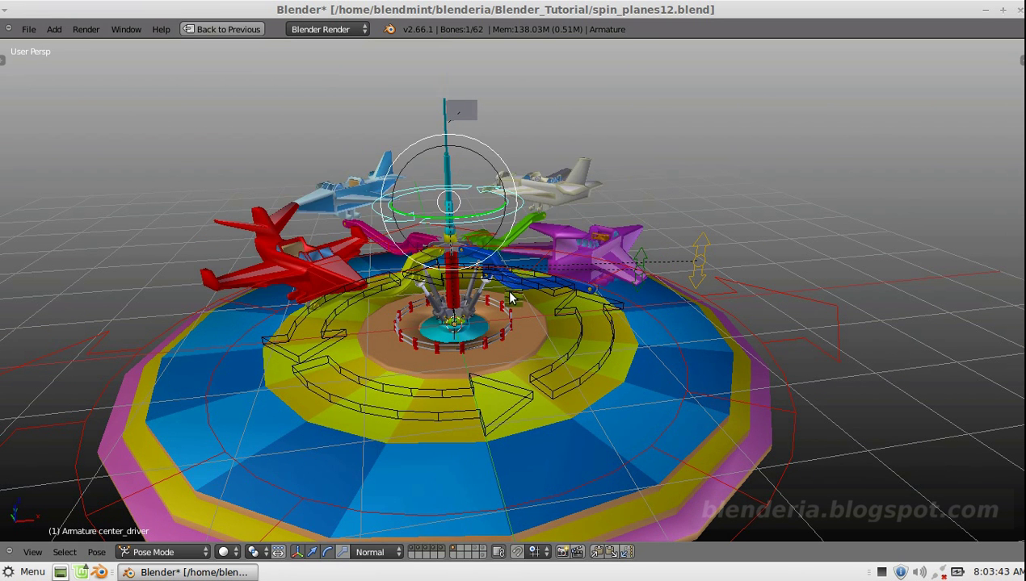
# In front ortho view, move the height control bone up and down to test the planes' swing
pyautogui.press('KP_1')
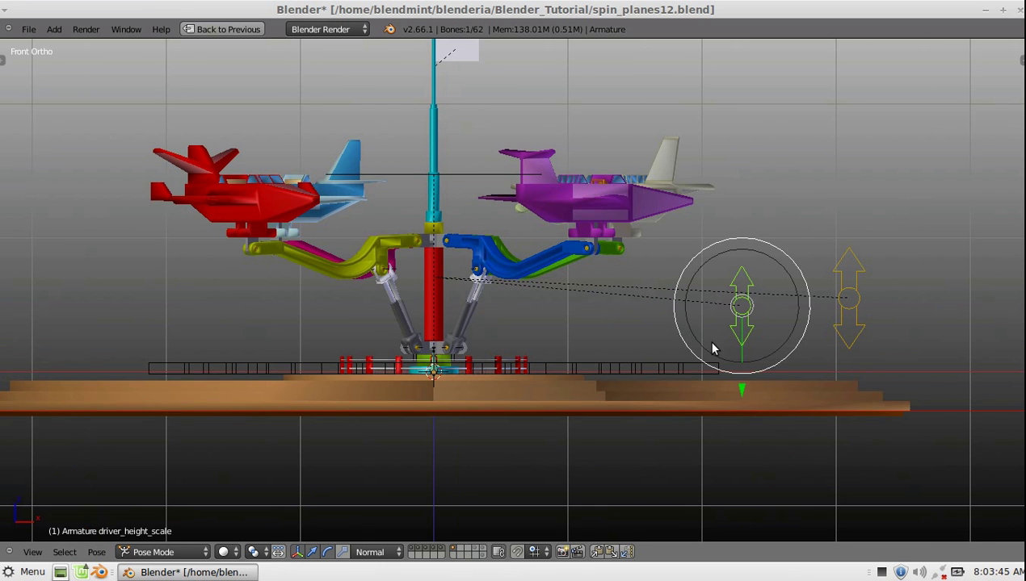
pyautogui.moveTo(743, 389); pyautogui.dragTo(747, 412)
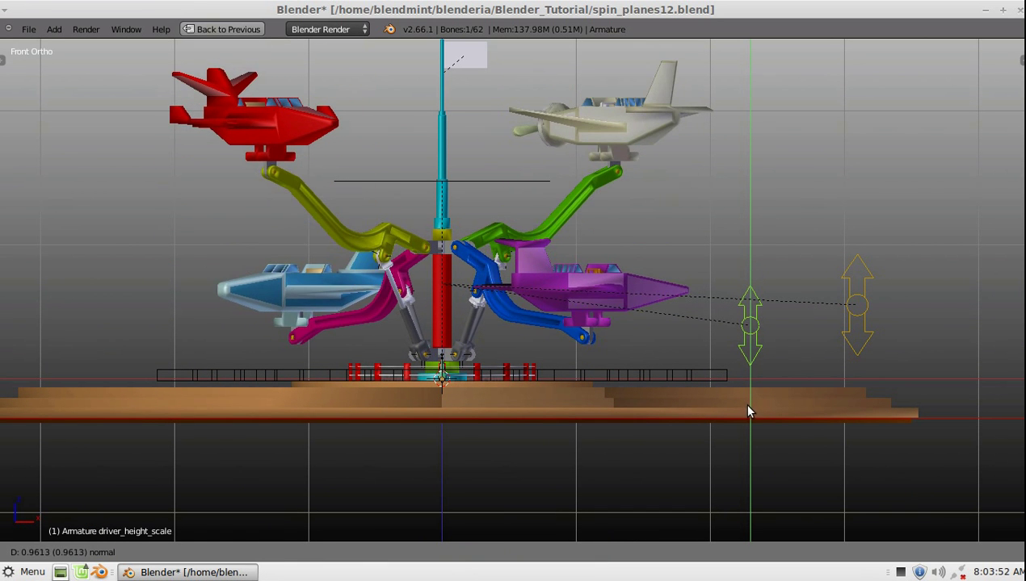
pyautogui.moveTo(747, 411); pyautogui.dragTo(742, 392)
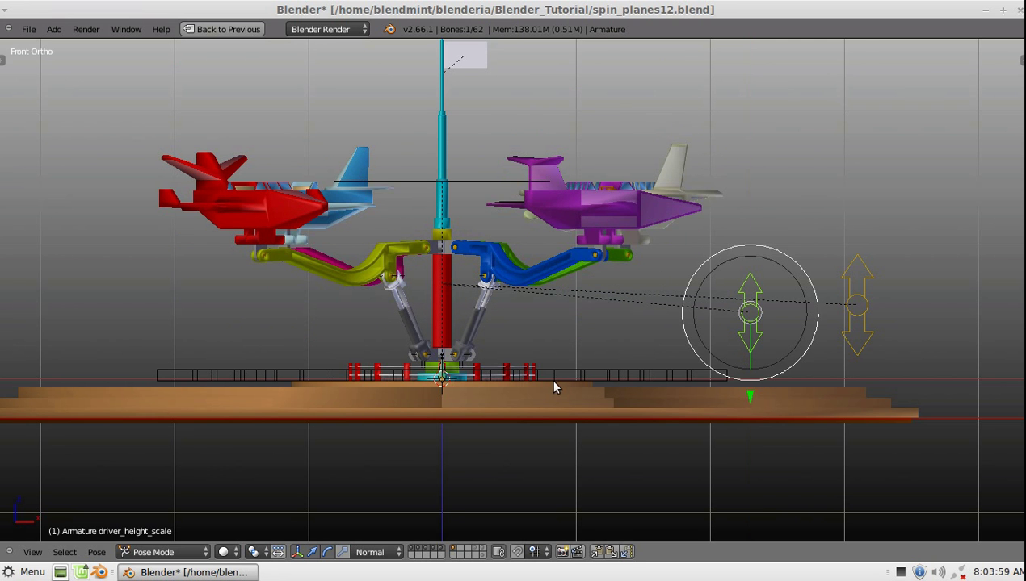
pyautogui.keyDown('shift'); pyautogui.moveTo(555, 388); pyautogui.dragTo(566, 387, button='middle'); pyautogui.keyUp('shift')
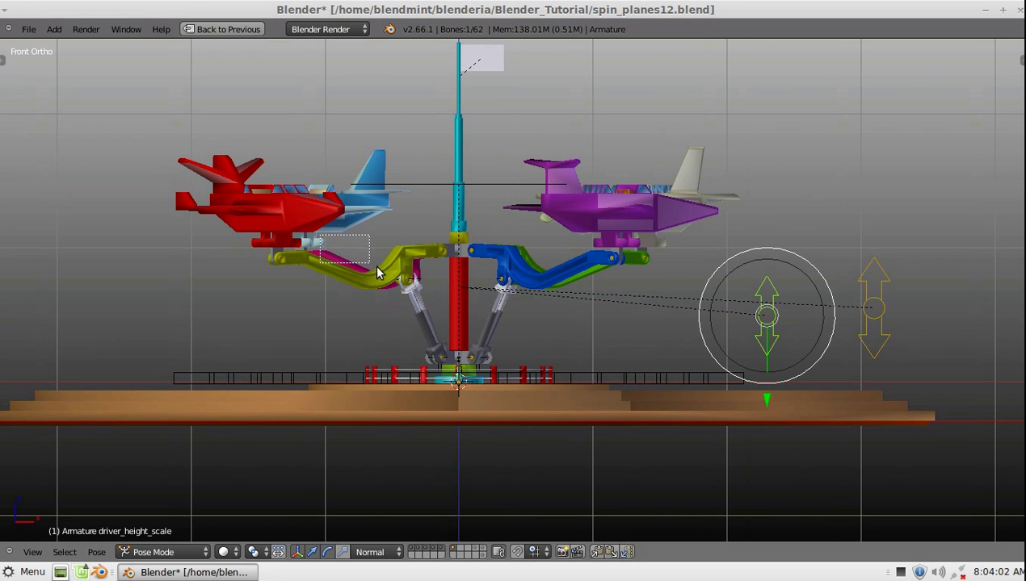
# Lift the mechanism along the Z axis only, then restore the split layout
pyautogui.scroll(6, 583, 380)
pyautogui.scroll(-3, 638, 375)
pyautogui.scroll(1, 656, 380)
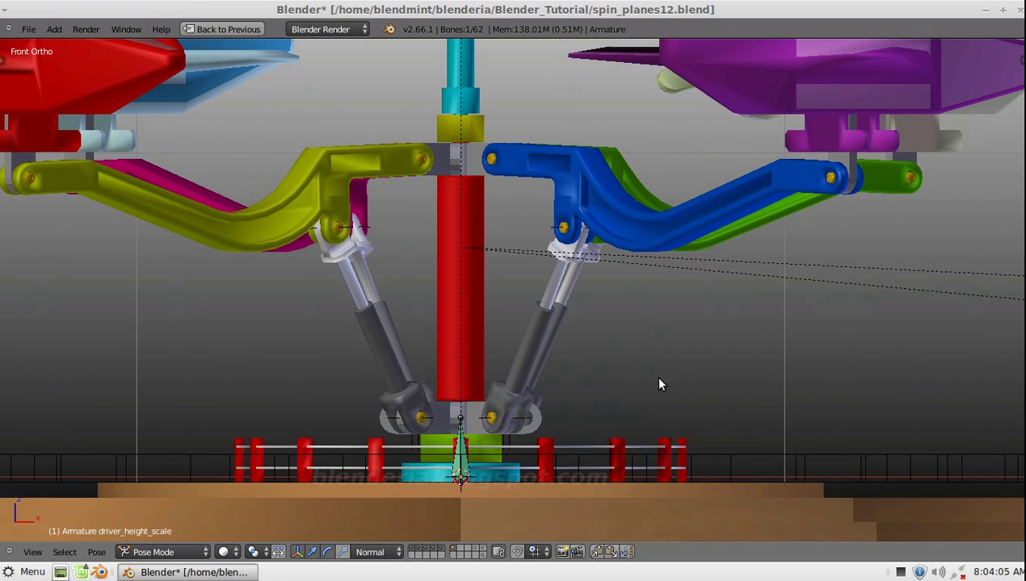
pyautogui.keyDown('shift'); pyautogui.scroll(1, 683, 382); pyautogui.keyUp('shift')
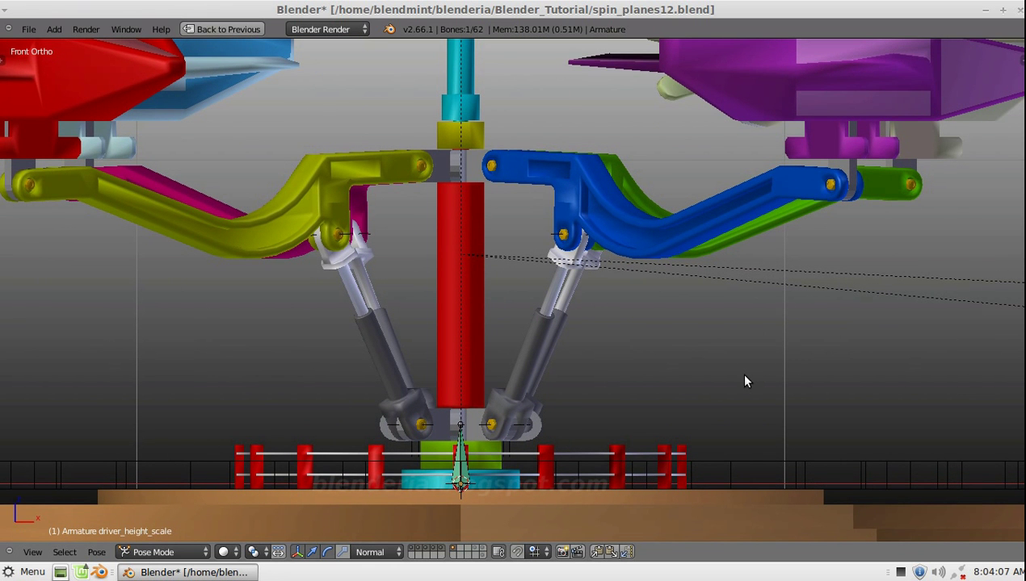
pyautogui.press('z')
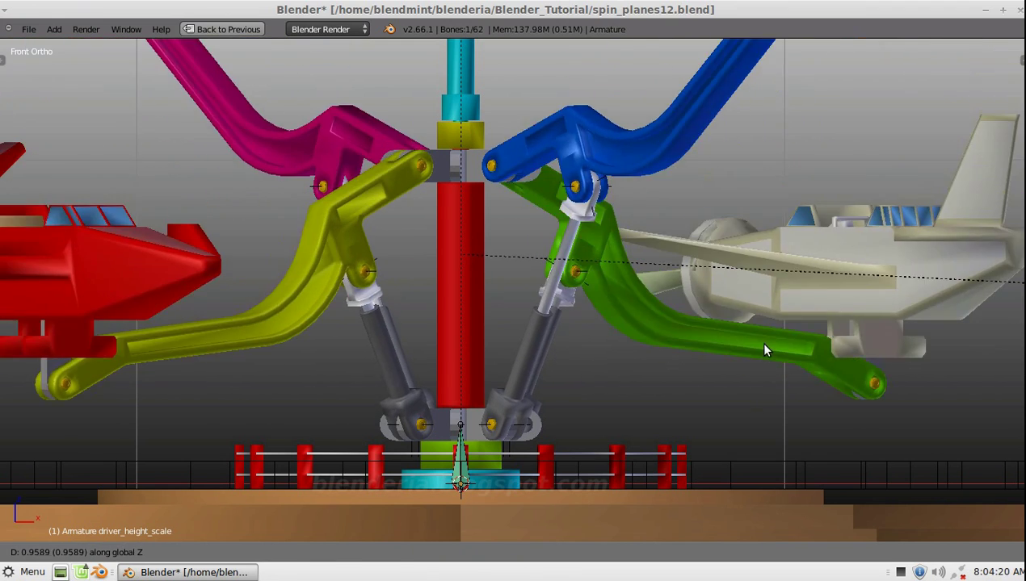
pyautogui.click(765, 350)
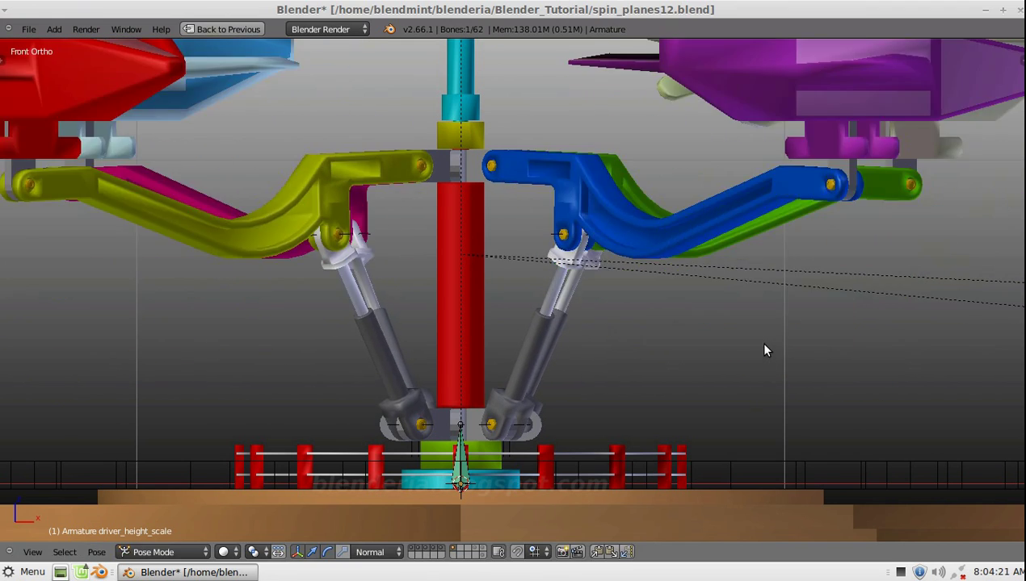
pyautogui.scroll(-4, 533, 356)
pyautogui.hotkey('ctrl', 'Up')
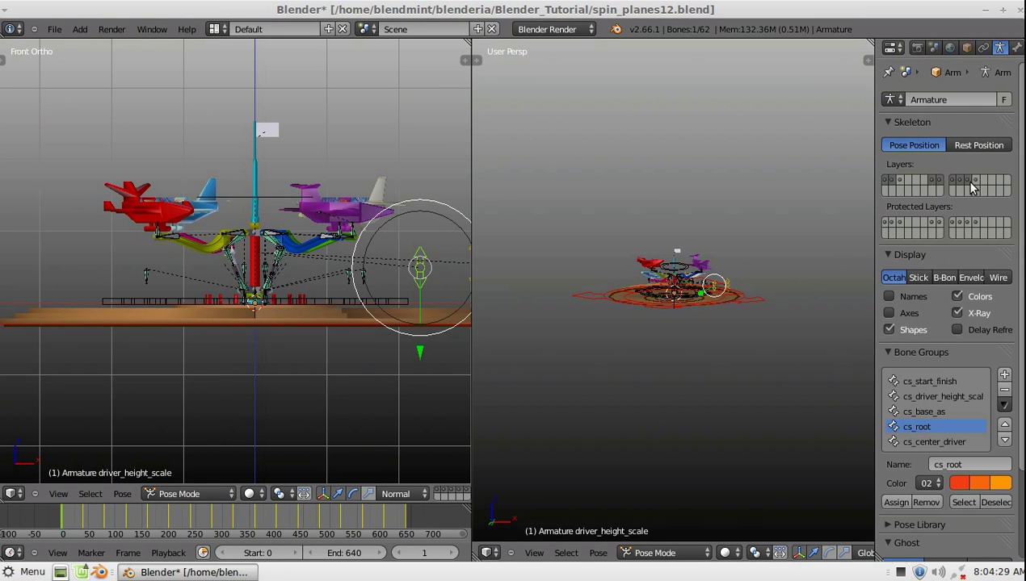
# Maximize the front view and play the carousel animation
pyautogui.hotkey('ctrl', 'Up')
pyautogui.scroll(2, 687, 334)
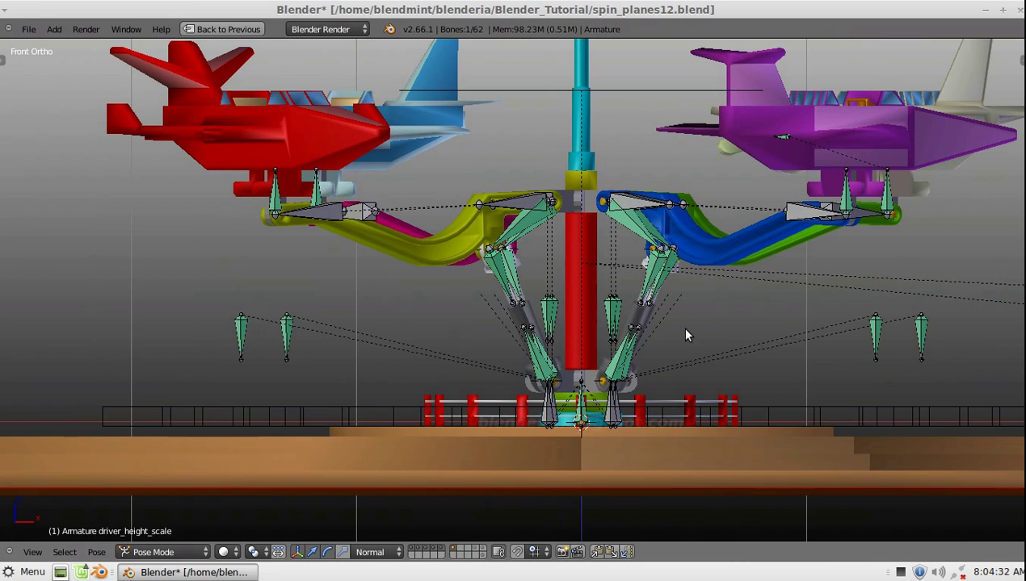
pyautogui.scroll(2, 599, 344)
pyautogui.scroll(-2, 668, 324)
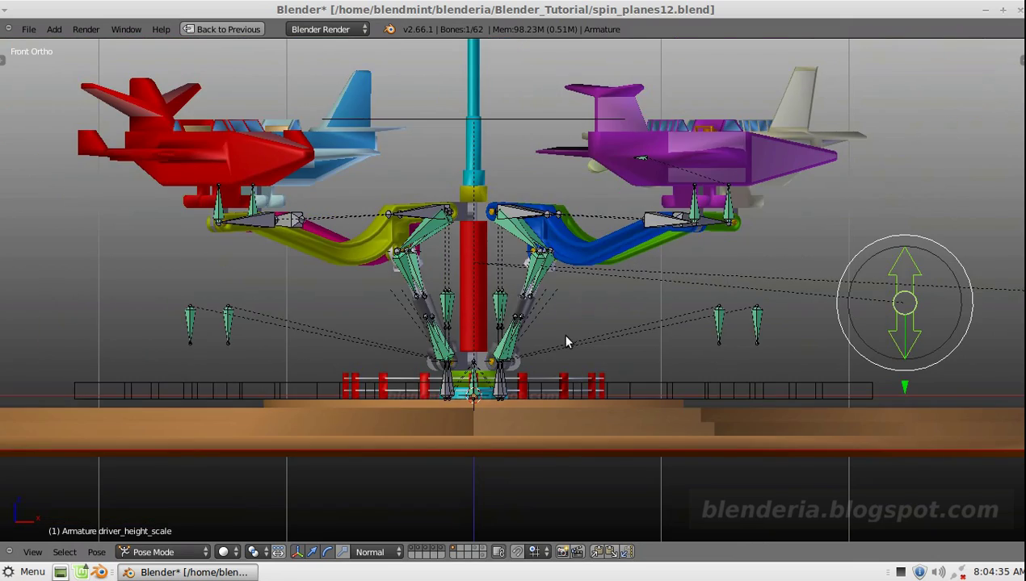
pyautogui.hotkey('alt', 'a')
pyautogui.scroll(2, 508, 371)
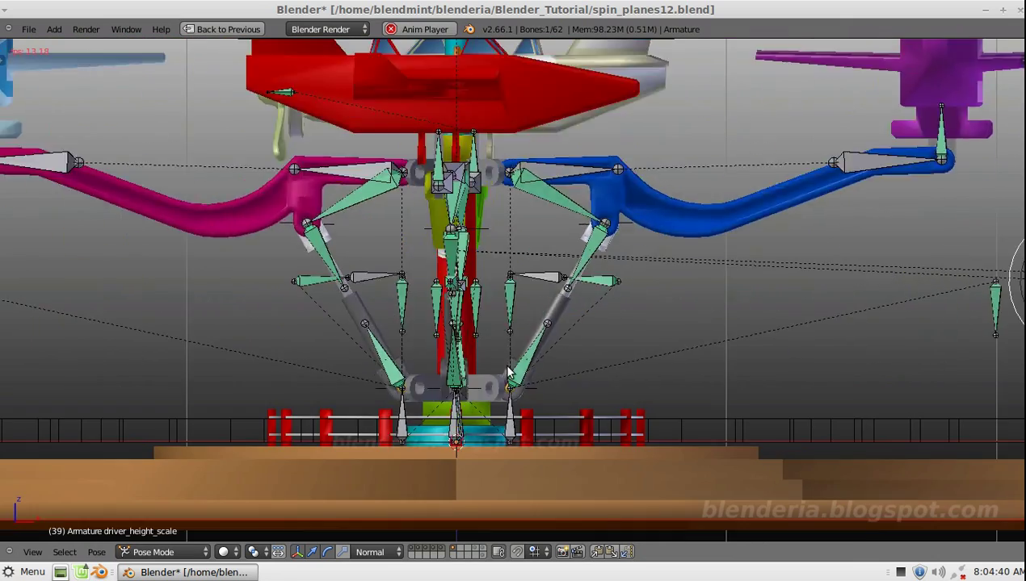
pyautogui.scroll(-2, 436, 371)
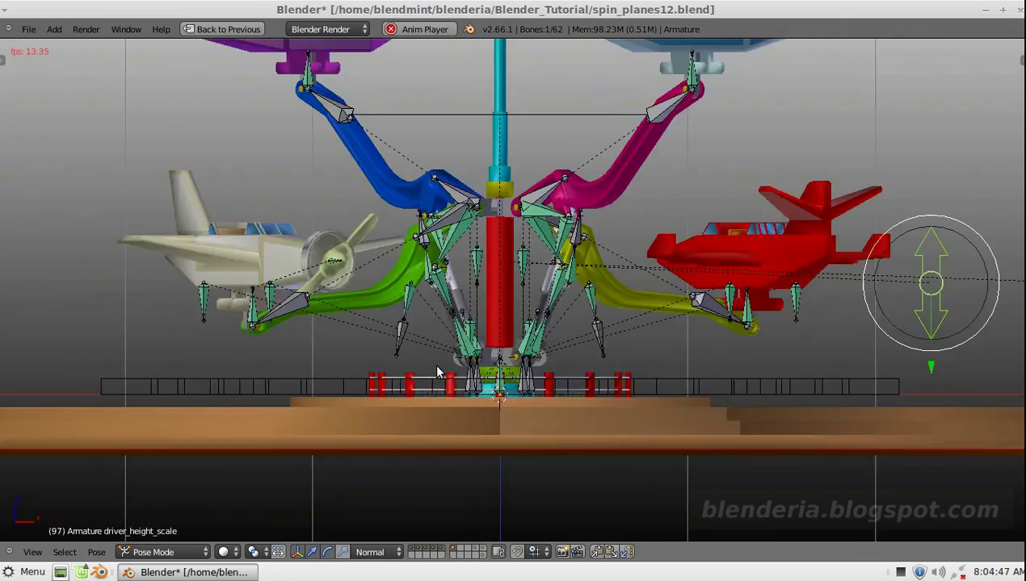
pyautogui.scroll(-3, 435, 368)
pyautogui.scroll(2, 433, 364)
pyautogui.scroll(-1, 437, 372)
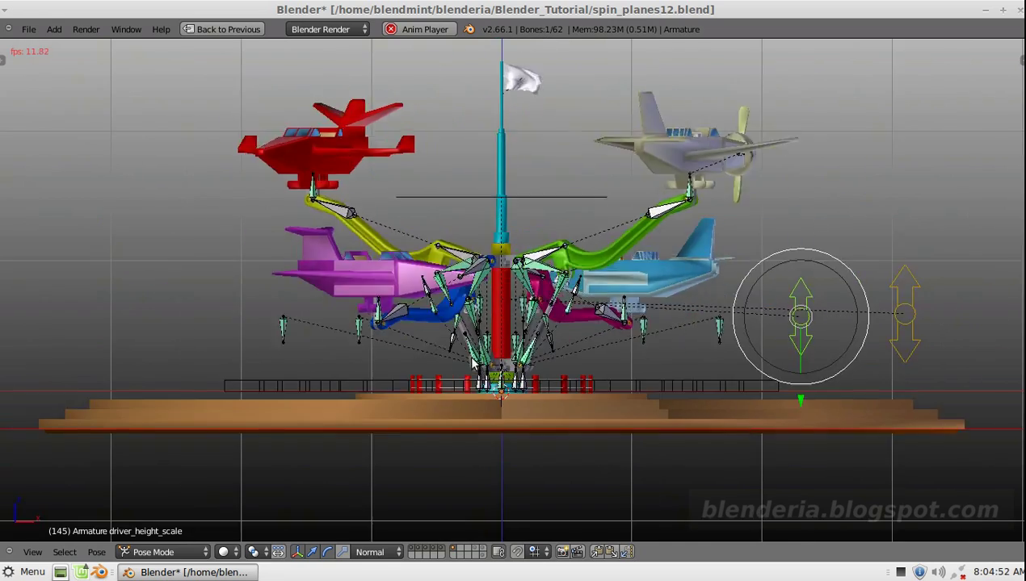
# Select the yellow arrow control bone, cancel a Y move, and add the height driver bone
pyautogui.rightClick(906, 307)
pyautogui.press('g')
pyautogui.press('y')
pyautogui.press('y')
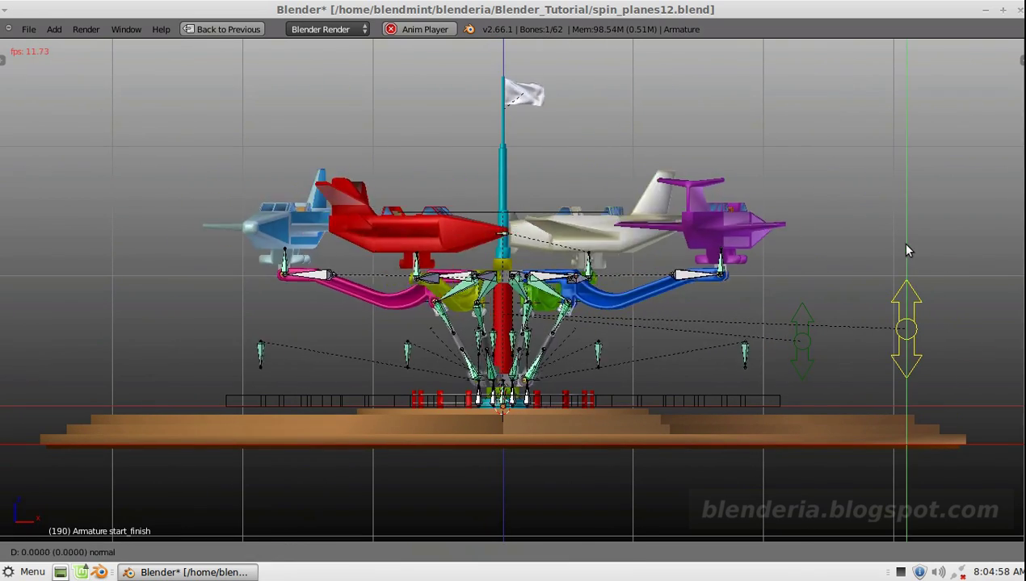
pyautogui.press('Escape')
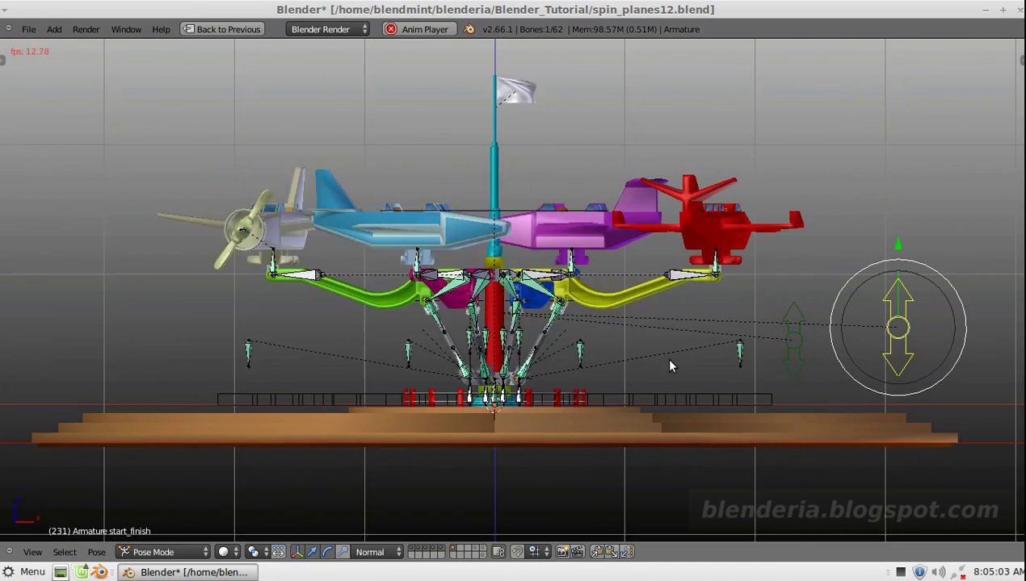
pyautogui.scroll(2, 673, 366)
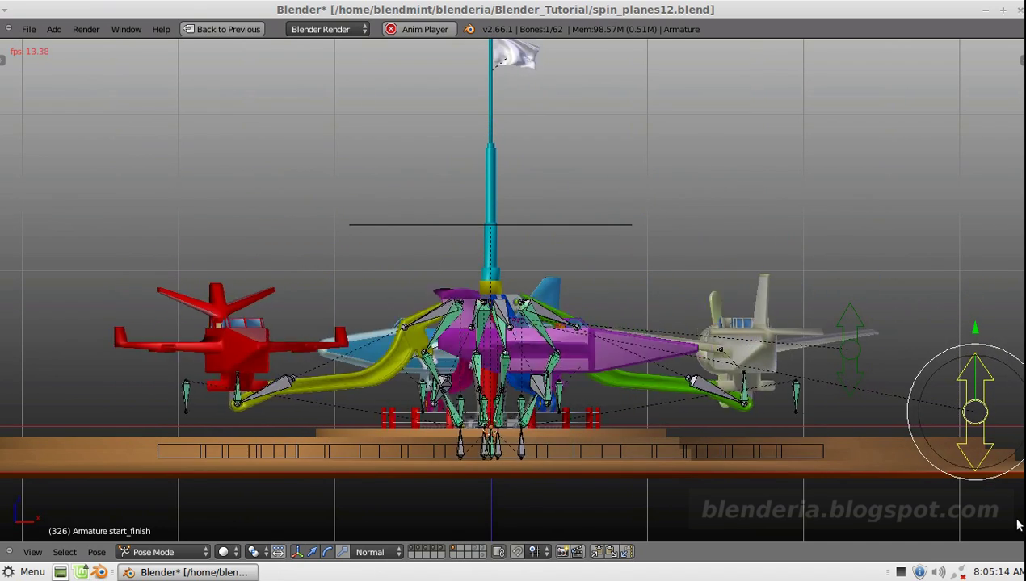
pyautogui.keyDown('shift'); pyautogui.rightClick(857, 379); pyautogui.keyUp('shift')
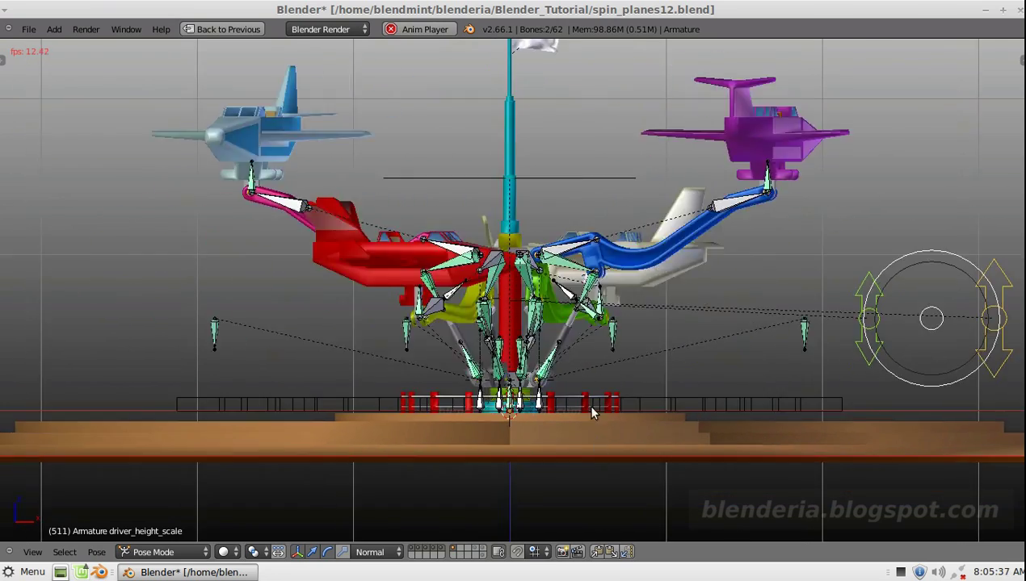
# Restore the split layout and set the armature display to B-Bone
pyautogui.hotkey('ctrl', 'Up')
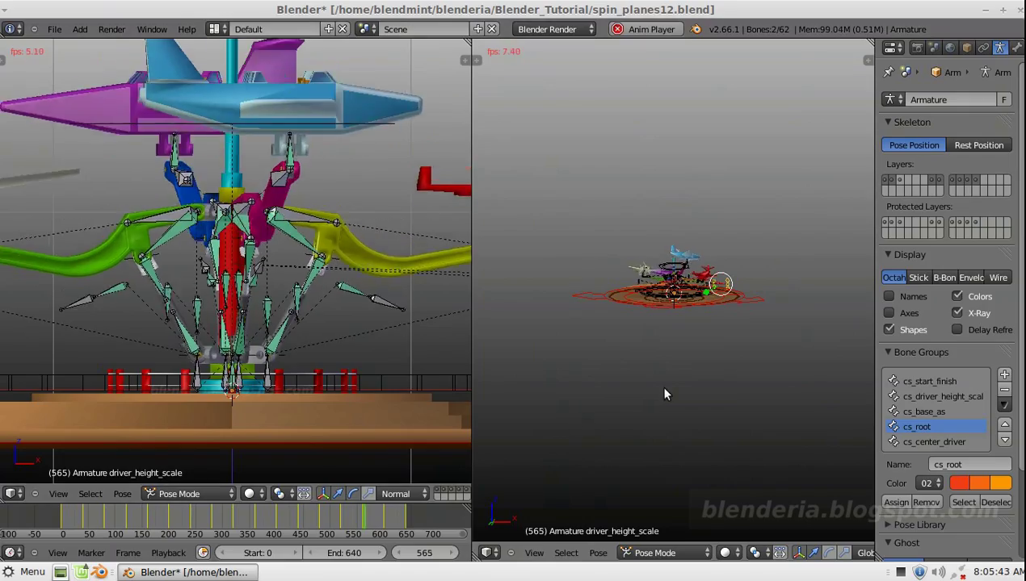
pyautogui.click(918, 277)
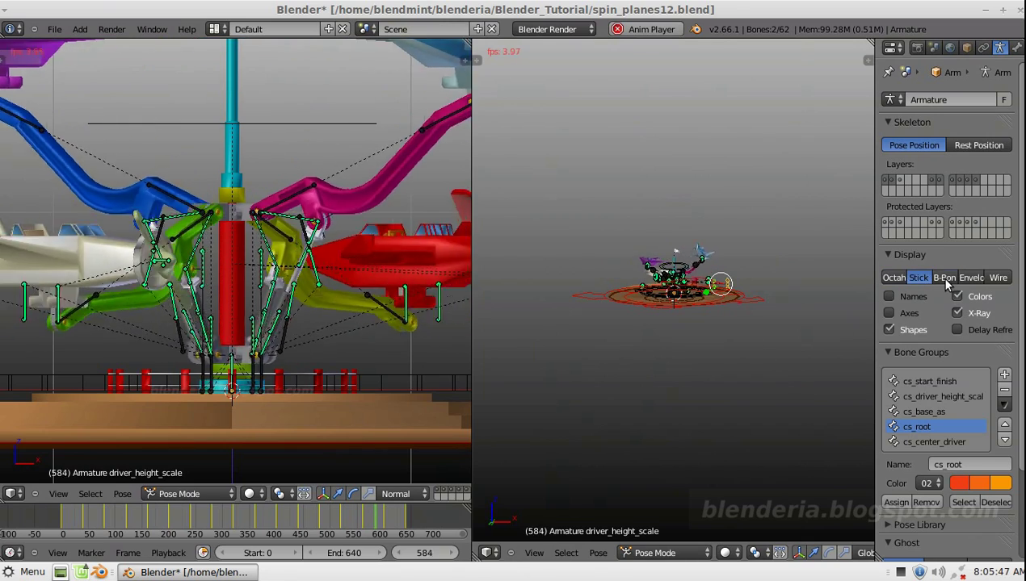
pyautogui.click(944, 278)
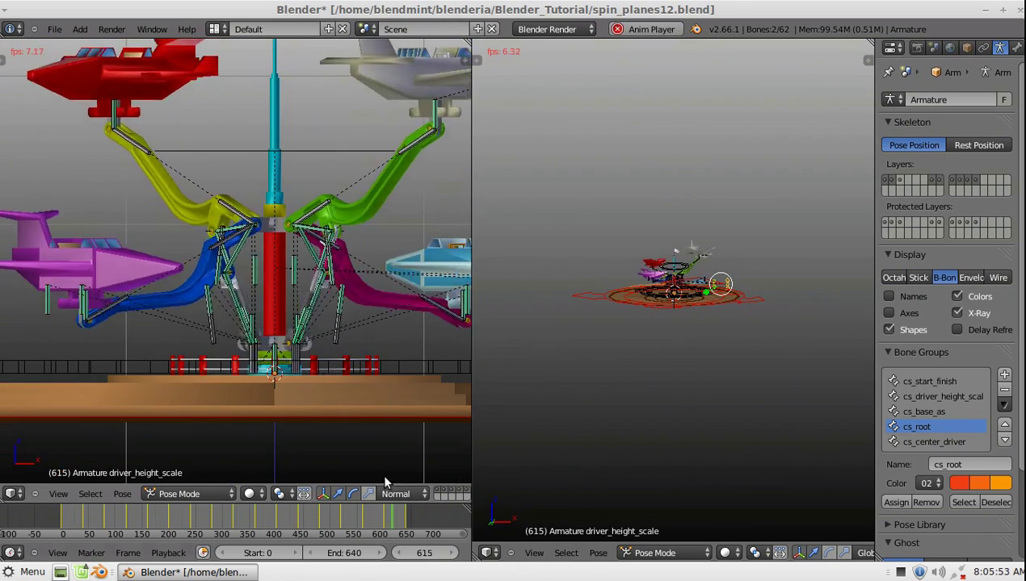
# Orbit both viewports to look down on the carousel, left view in perspective
pyautogui.scroll(-4, 380, 556)
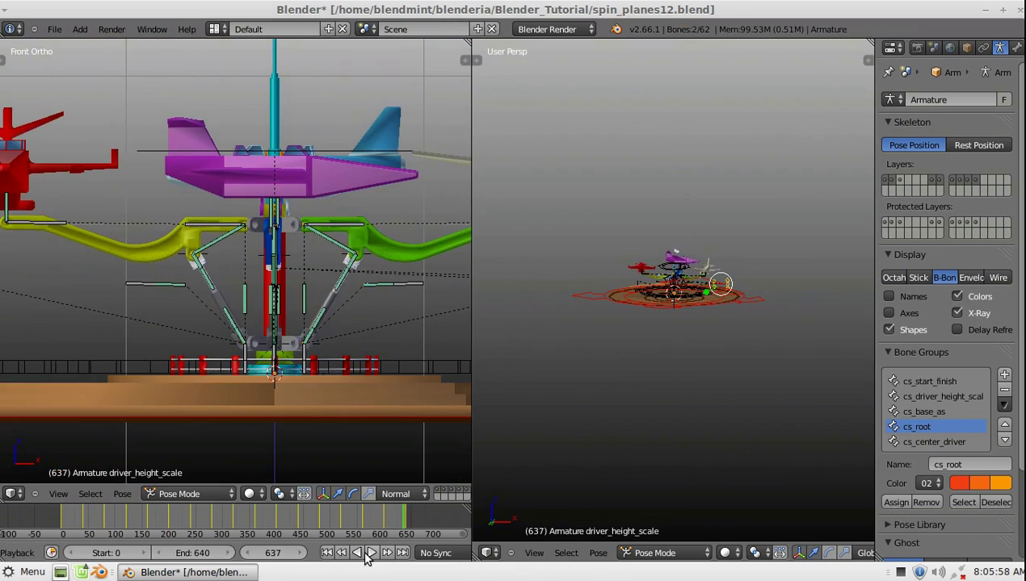
pyautogui.moveTo(298, 383)
pyautogui.mouseDown(button='middle')
pyautogui.moveTo(257, 364)
pyautogui.moveTo(278, 386)
pyautogui.mouseUp(button='middle')
pyautogui.press('KP_5')
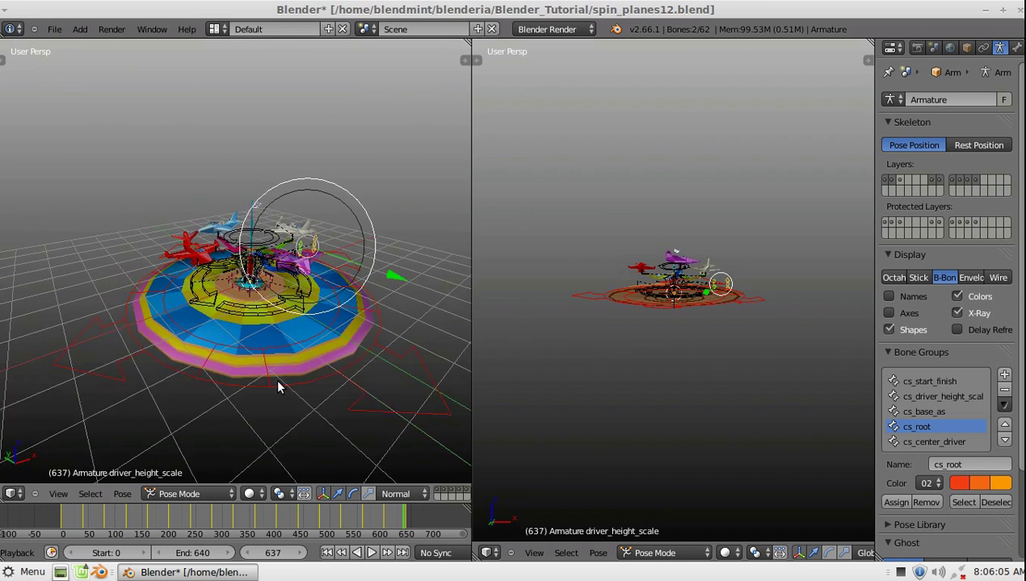
pyautogui.scroll(2, 277, 387)
pyautogui.scroll(5, 649, 361)
pyautogui.moveTo(649, 362); pyautogui.dragTo(615, 421, button='middle')
pyautogui.scroll(-1, 677, 383)
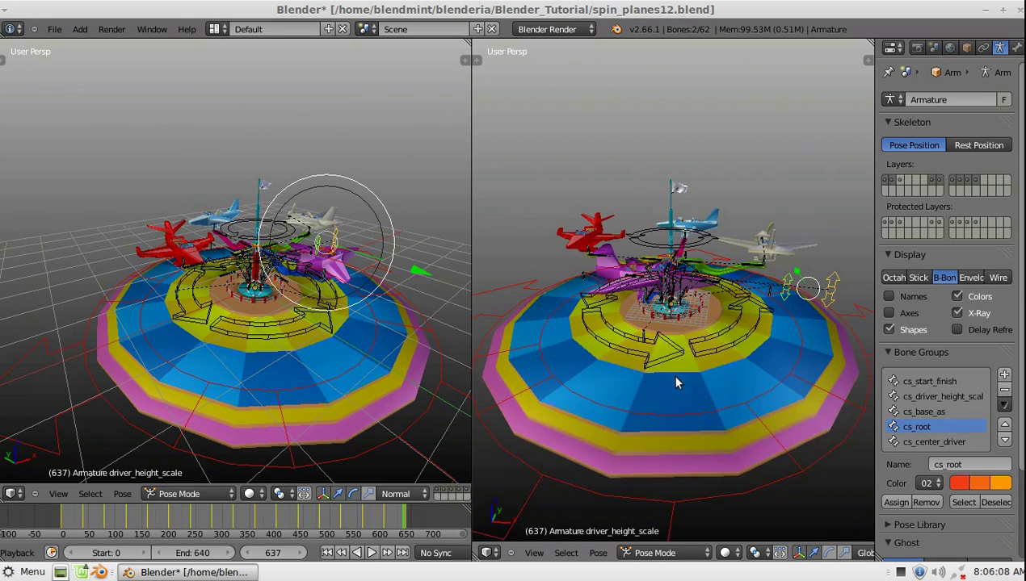
pyautogui.moveTo(677, 383); pyautogui.dragTo(677, 398, button='middle')
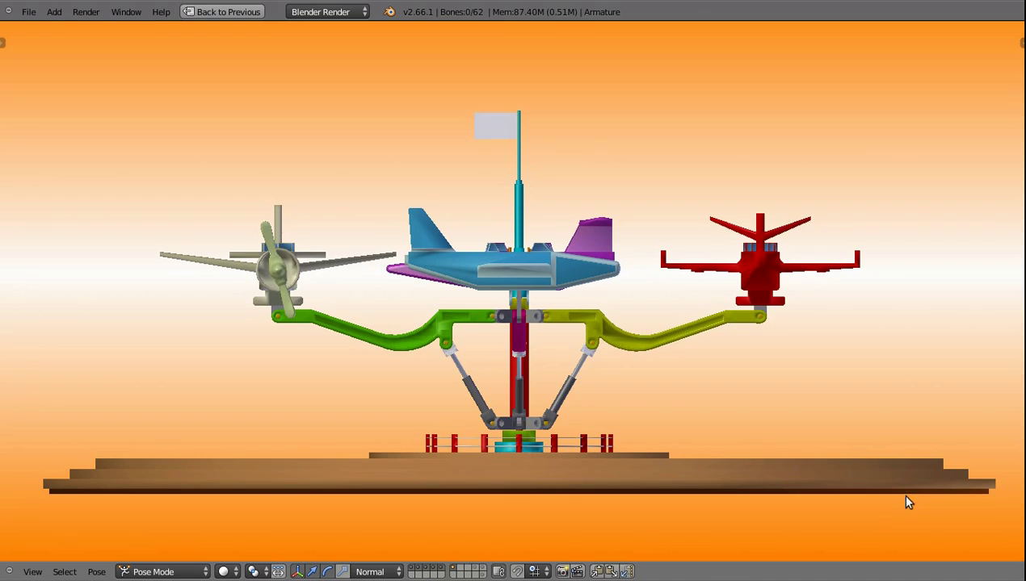
# Play the carousel animation in the maximized front view
pyautogui.hotkey('alt', 'a')
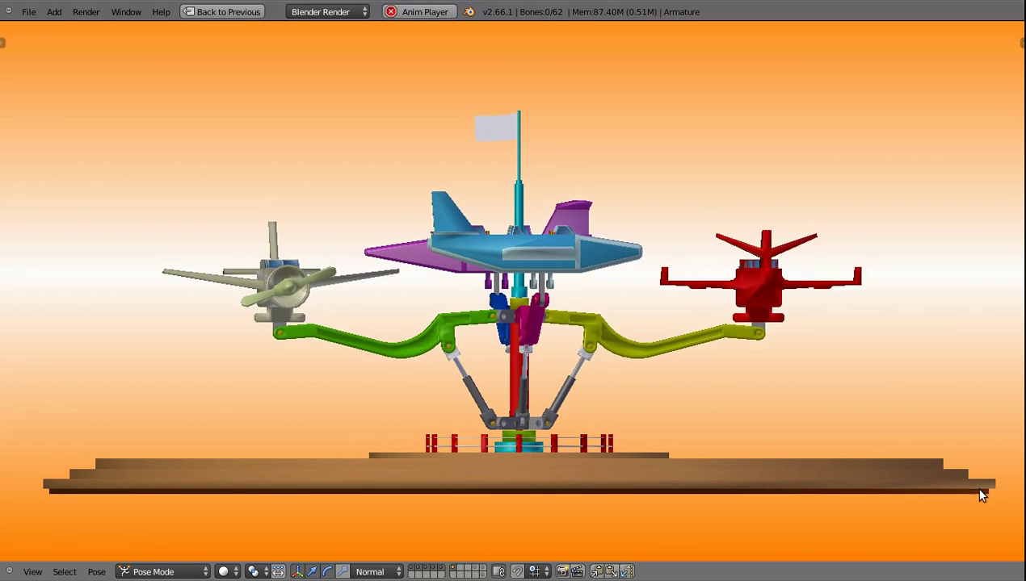